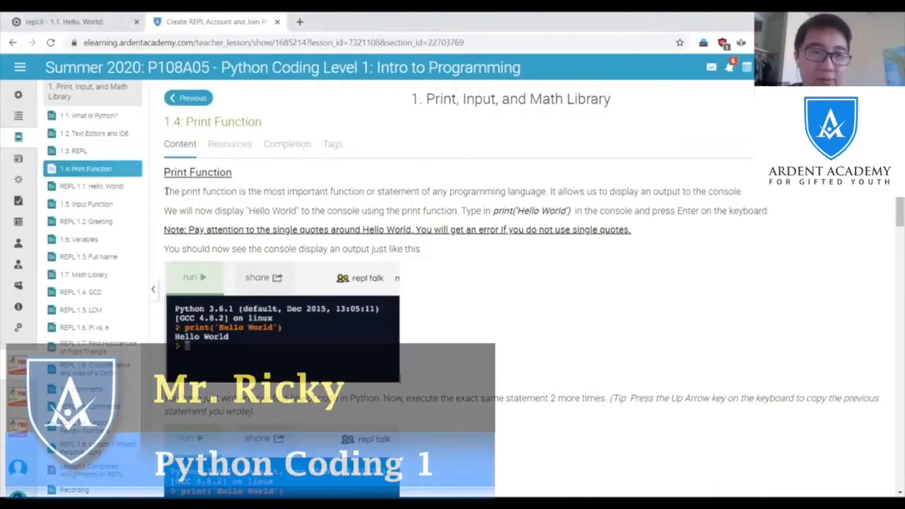
Step: Highlight the print instructions and switch to the repl.it '1.1. Hello, World!' tab
drag(165, 191, 306, 205)
click(305, 206)
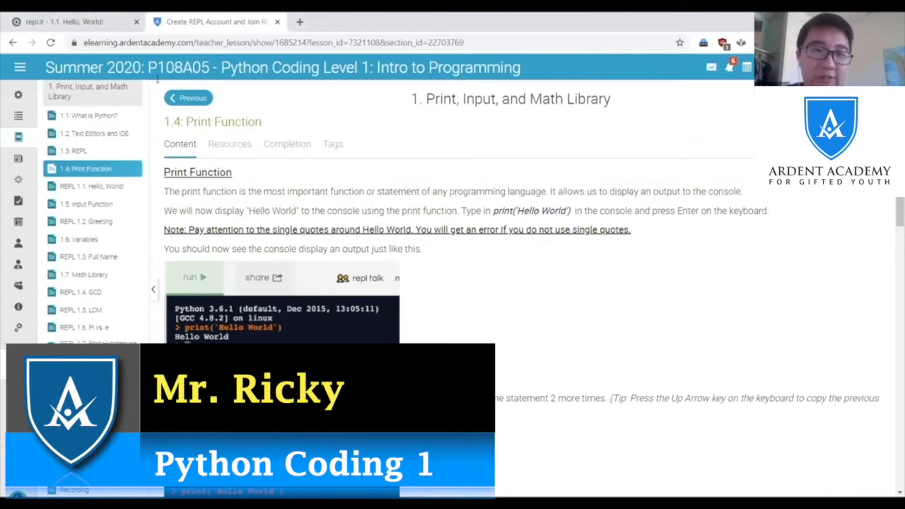
click(71, 20)
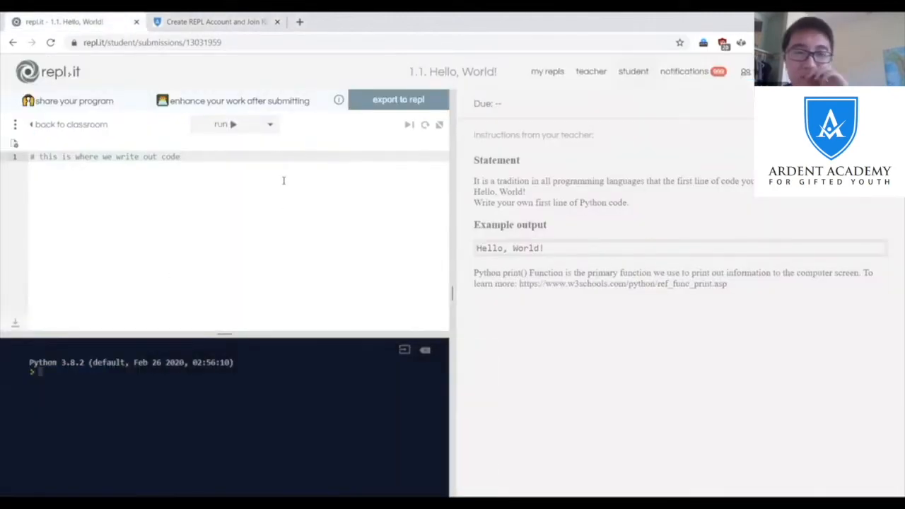
Step: Write print("Hello, World!") on line 3, run it, then select and deselect the line
key(Return)
key(Return)
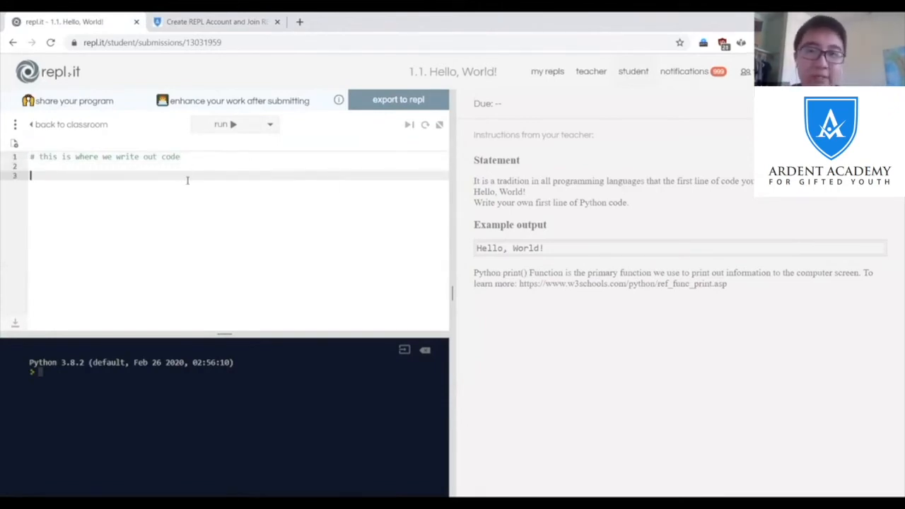
text(print()
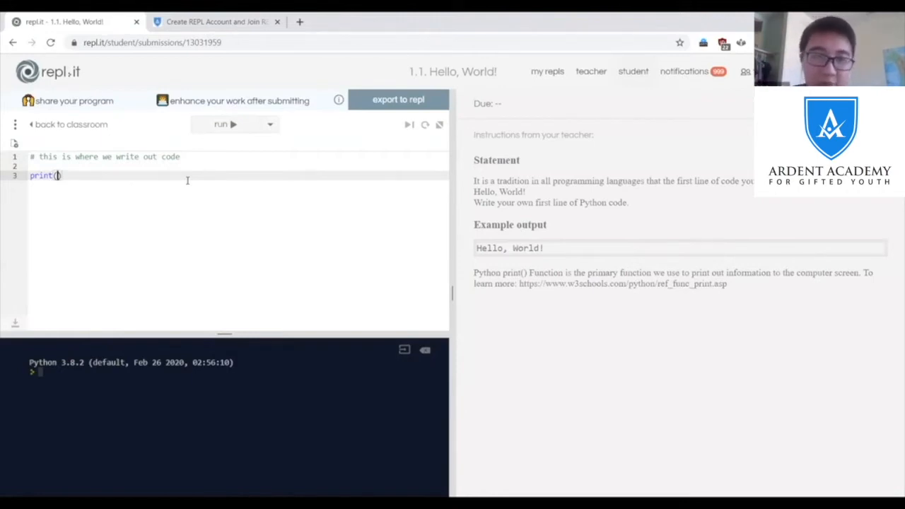
text("H)
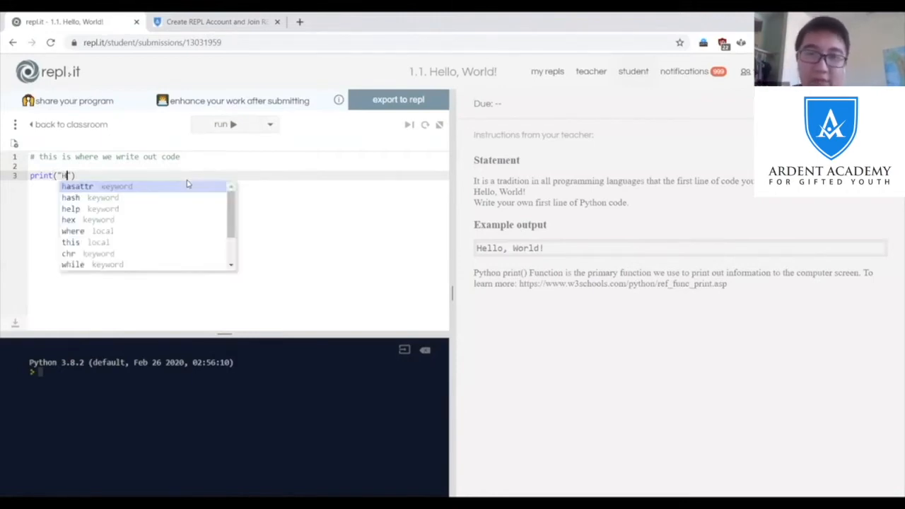
text(ello, World)
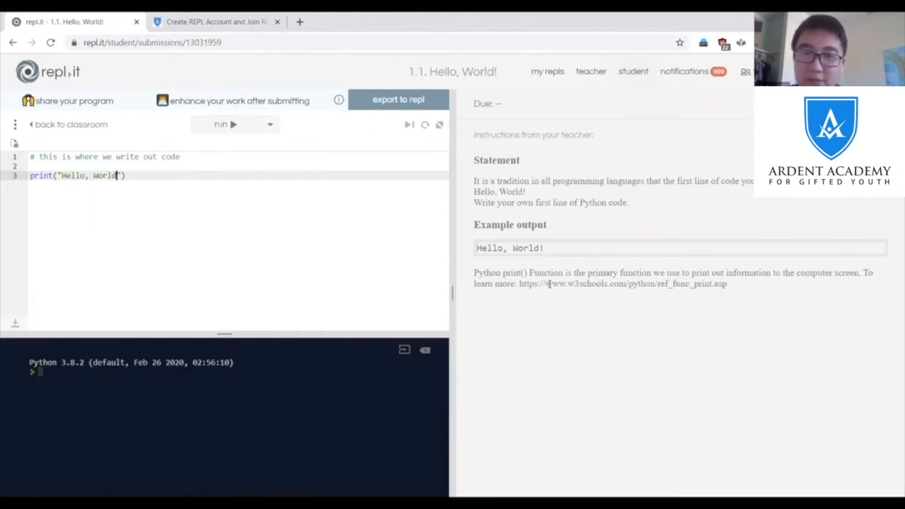
text(!)
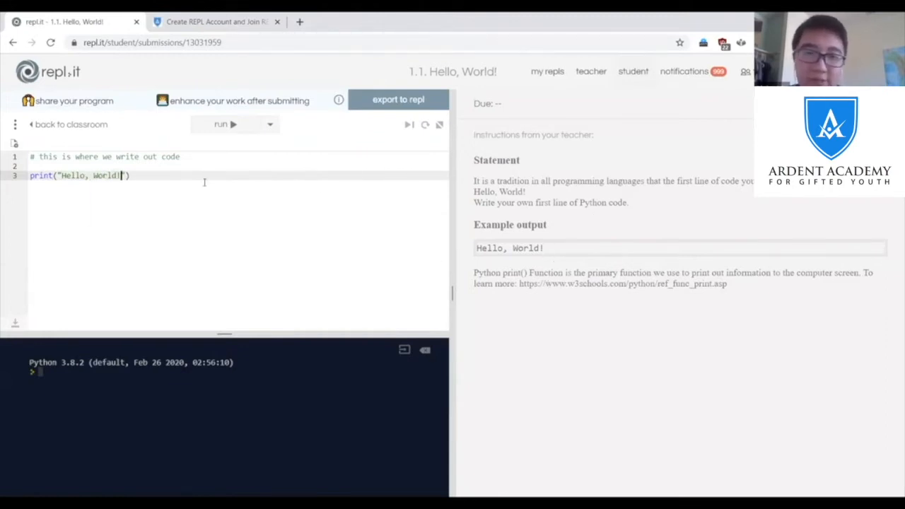
key(Return)
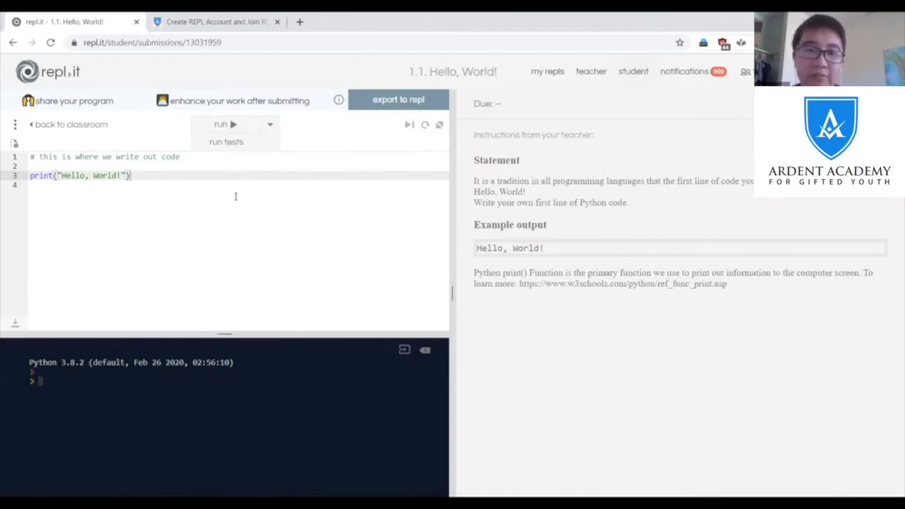
key(Down)
key(Up)
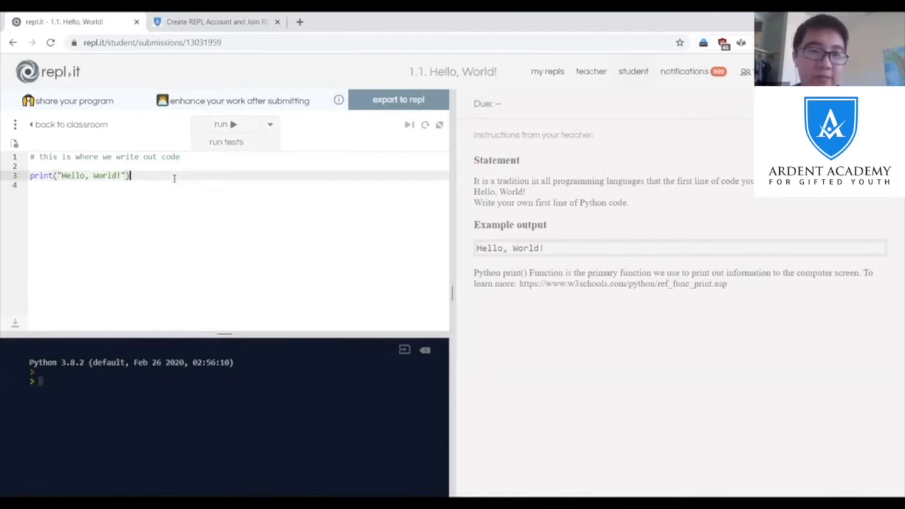
key(shift+Home)
click(174, 179)
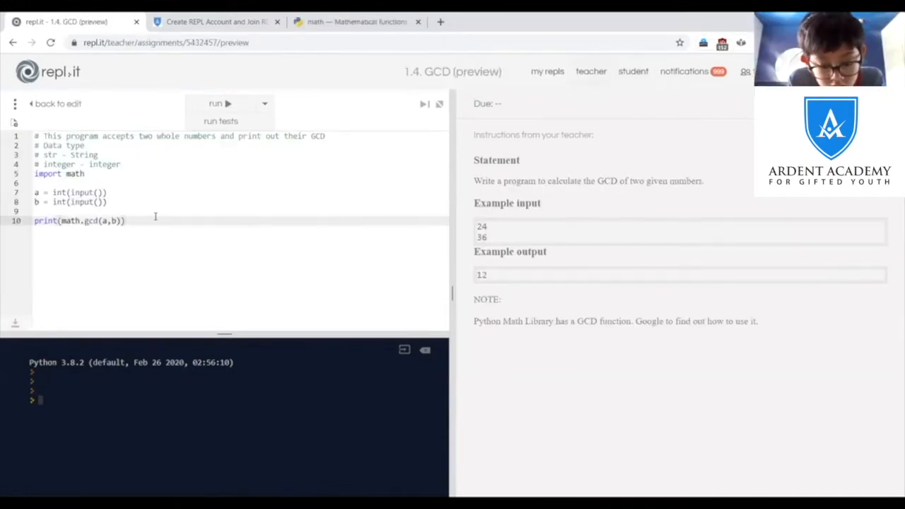
Step: Insert a space after 'a,' in the math.gcd print line on line 10
click(140, 207)
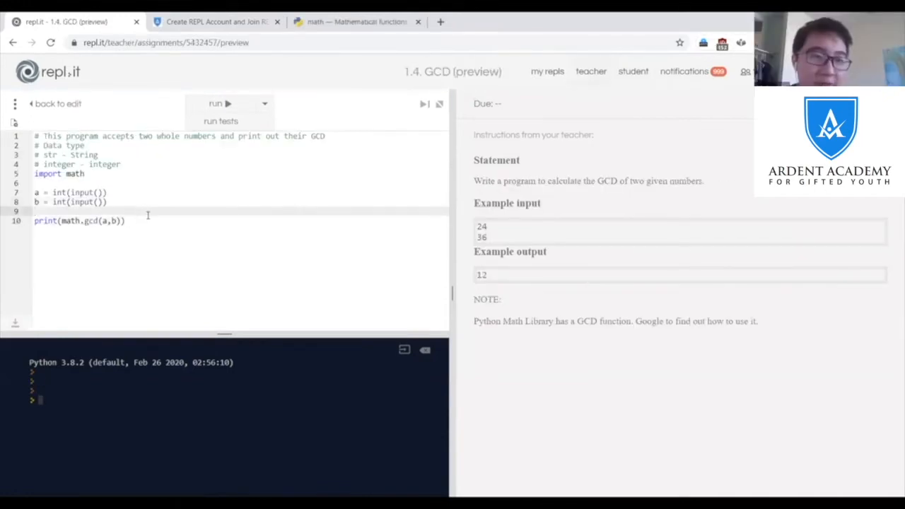
click(171, 220)
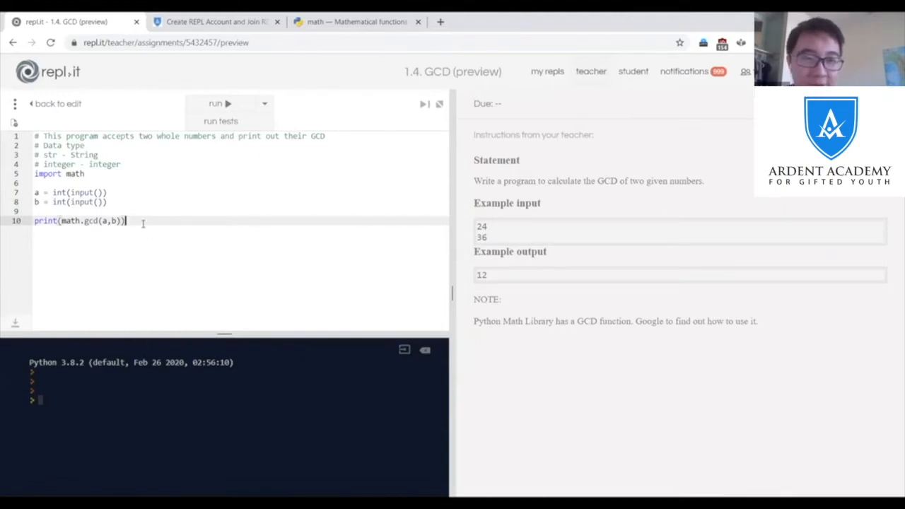
key(Left)
key(Left)
key(Left)
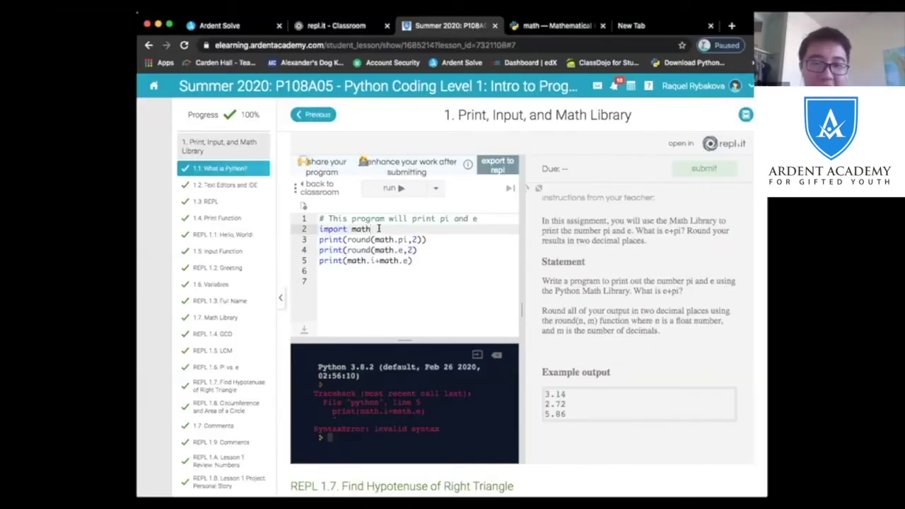
Step: Add an empty line 3 right after 'import math' in the pi and e program
key(Return)
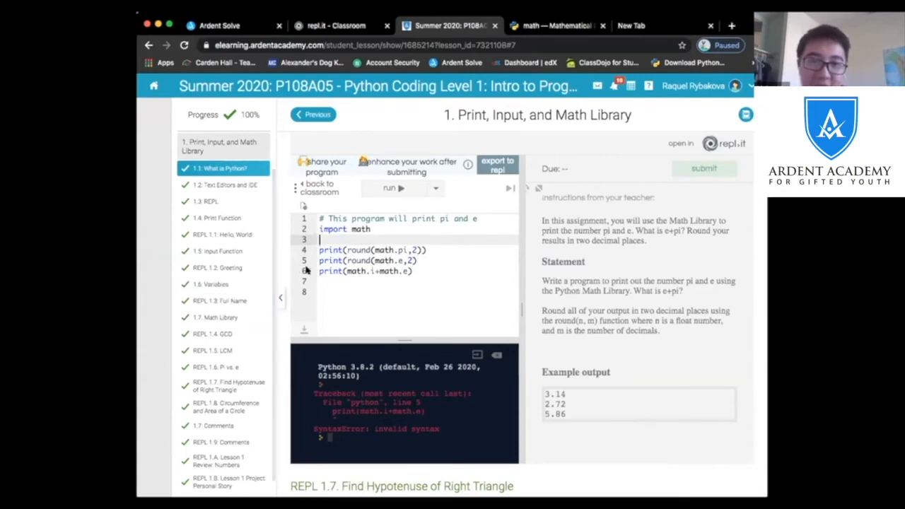
Step: Place the caret on line 5 of the student's embedded pi and e code
click(406, 260)
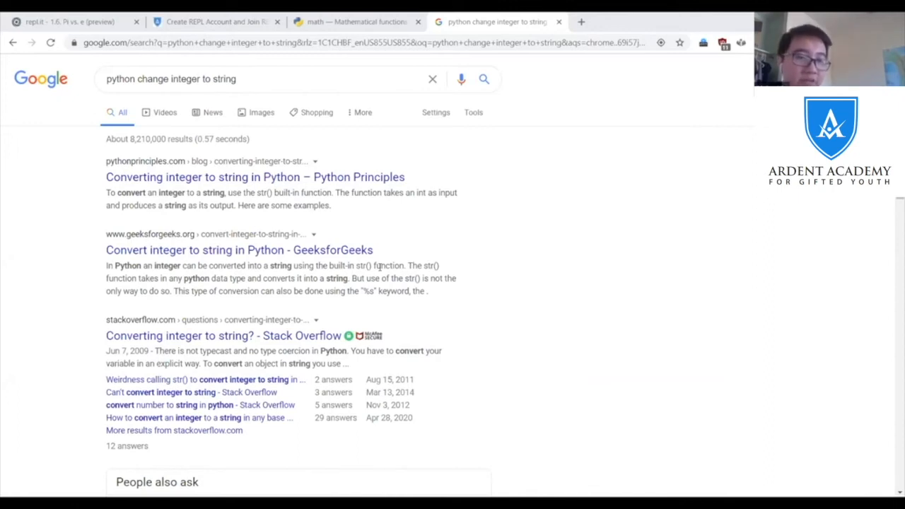
Step: Open the Stack Overflow 'Converting integer to string?' question and highlight str in the answer
click(230, 337)
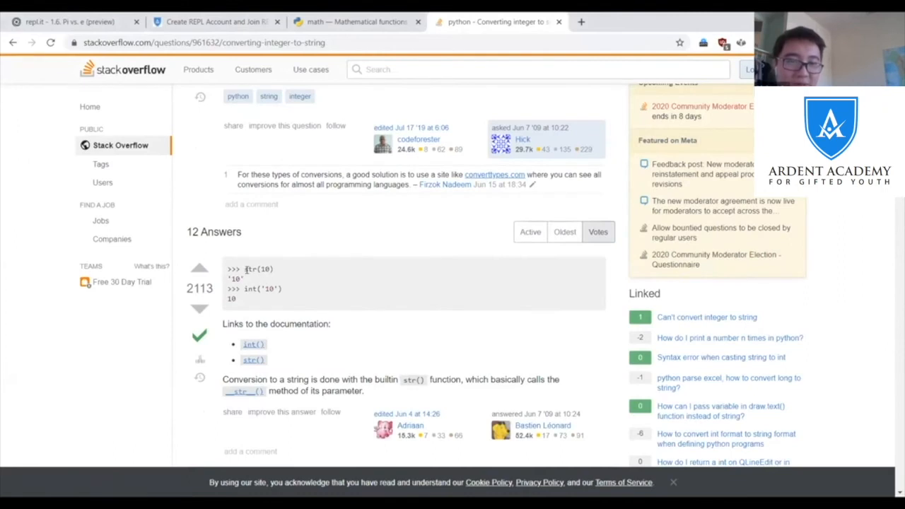
double_click(247, 270)
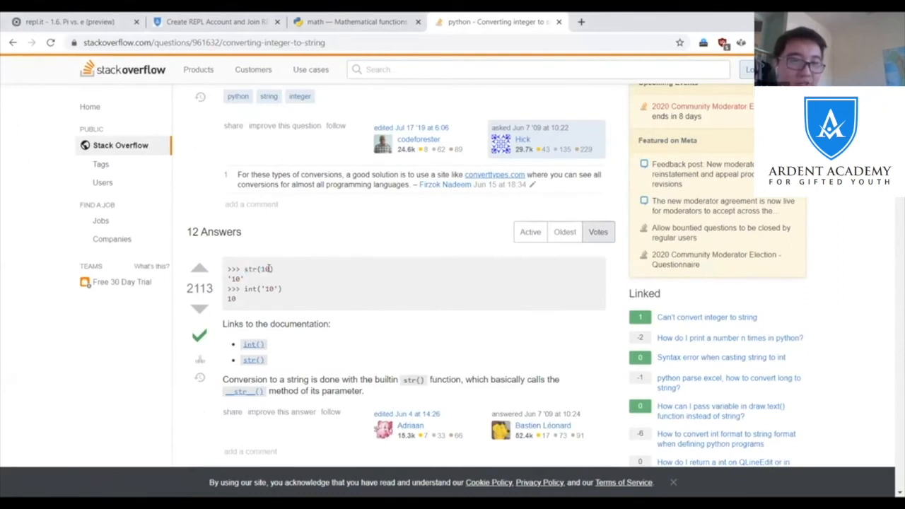